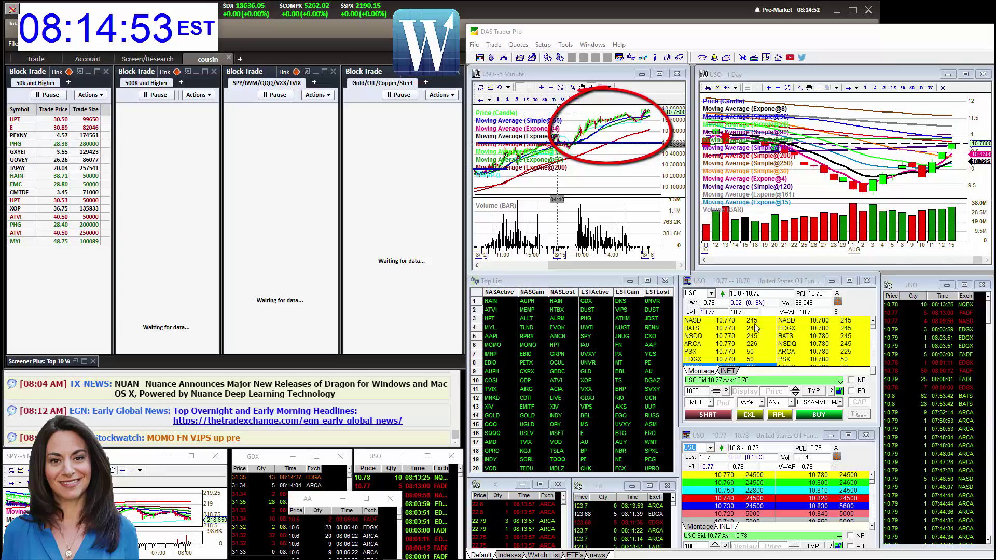
Replace USO with TWTR in the montage symbol box so all linked windows show TWTR.
click(696, 293)
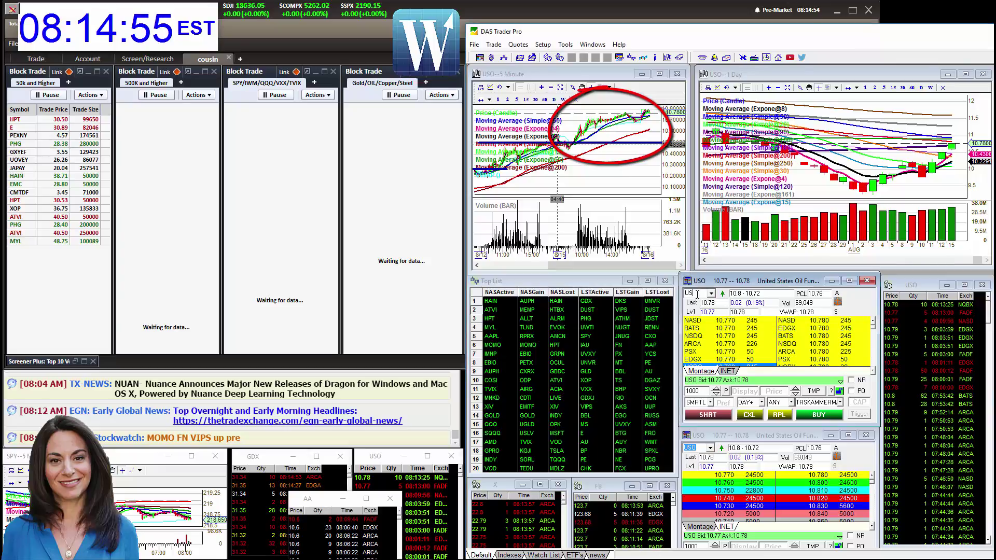
key(BackSpace)
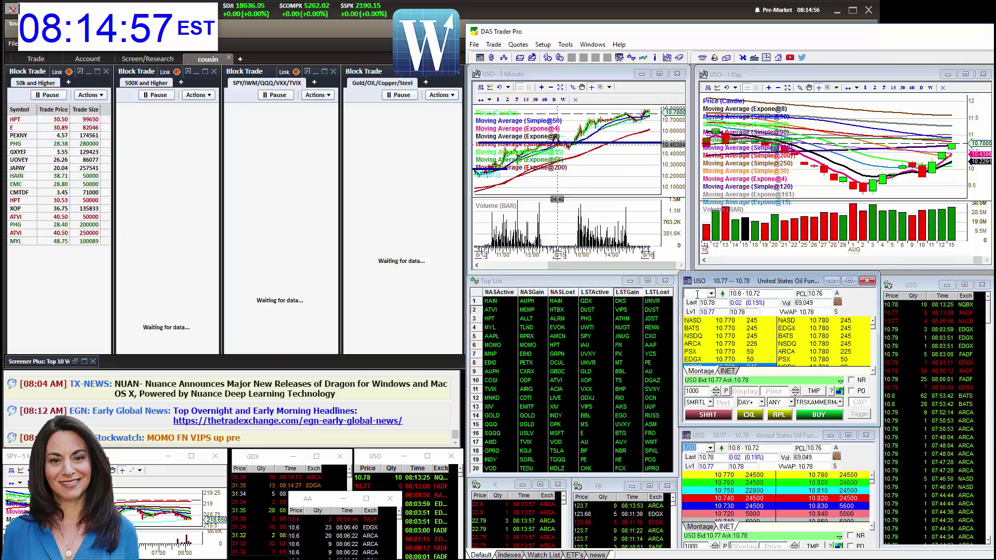
text(TWTR)
key(Return)
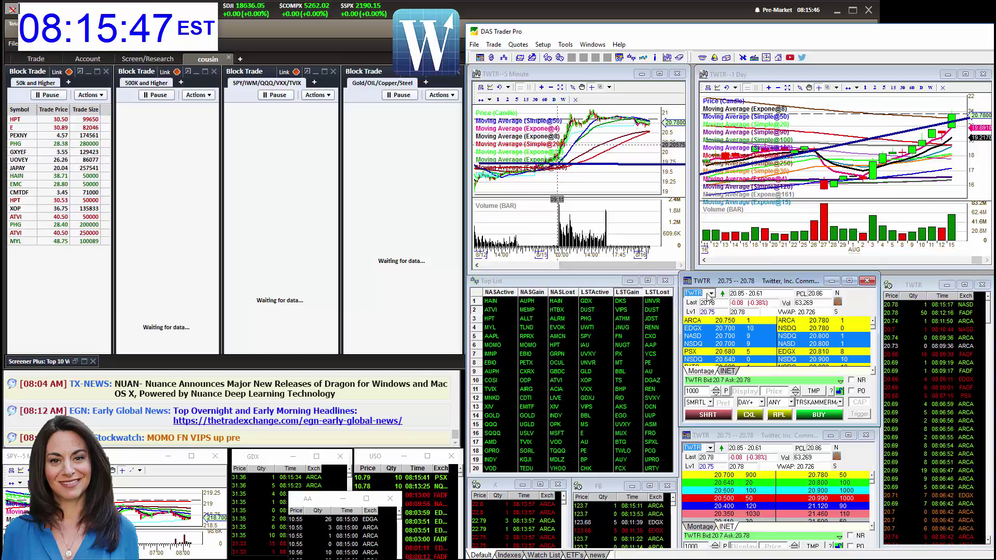
Enter VIPS in the montage symbol box to load it across the linked windows.
click(704, 293)
text(T)
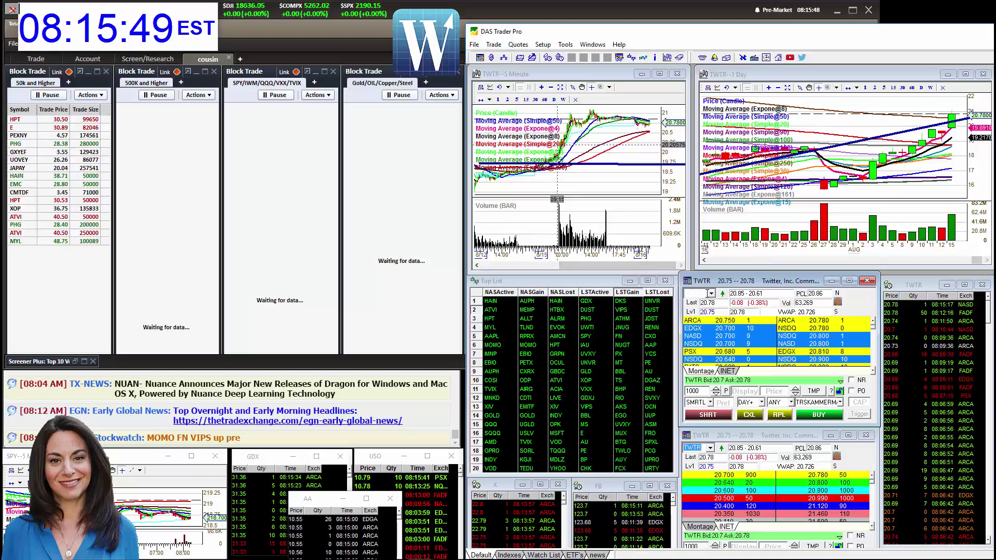
text(VIPS)
key(Return)
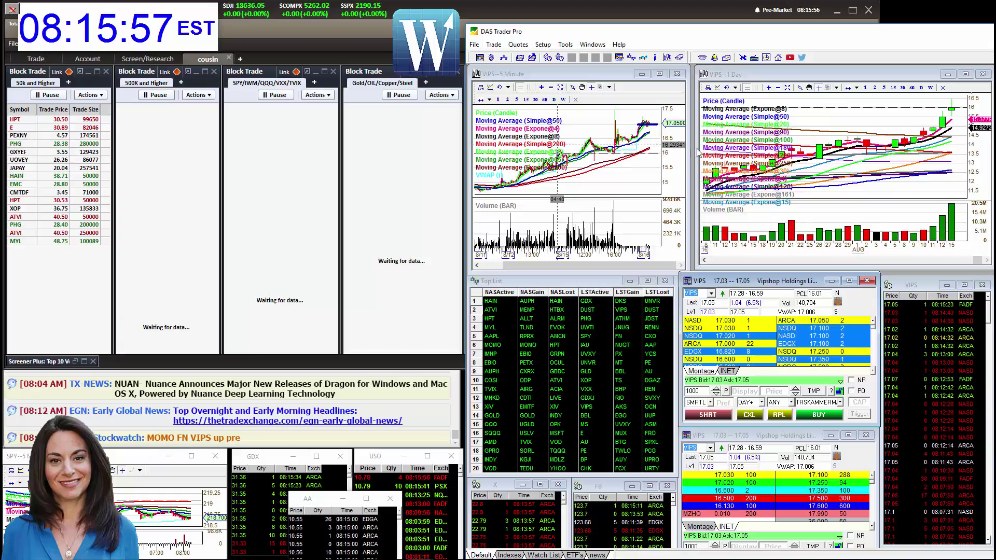
Widen the daily chart to cover July and August and check VIPS prices on the 5-minute chart.
click(646, 115)
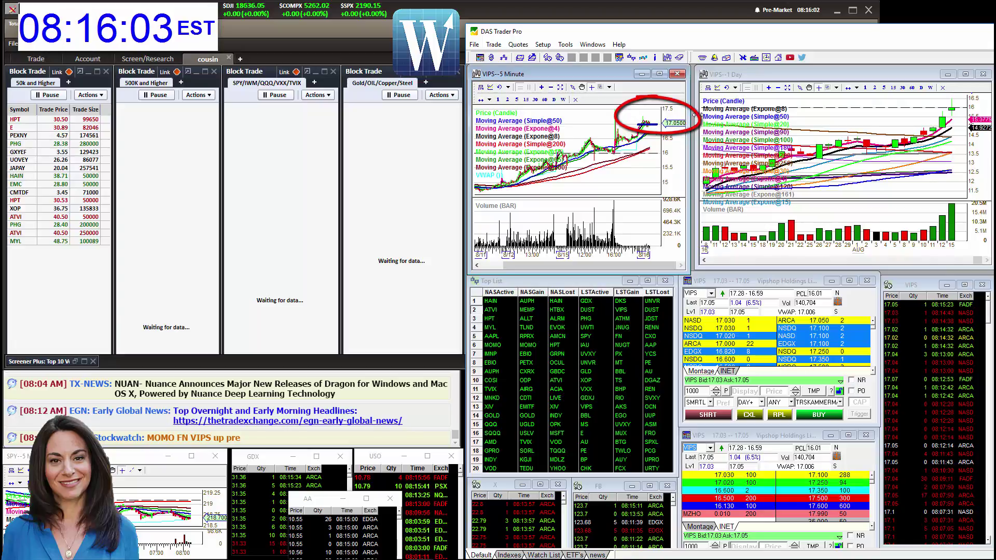
click(777, 88)
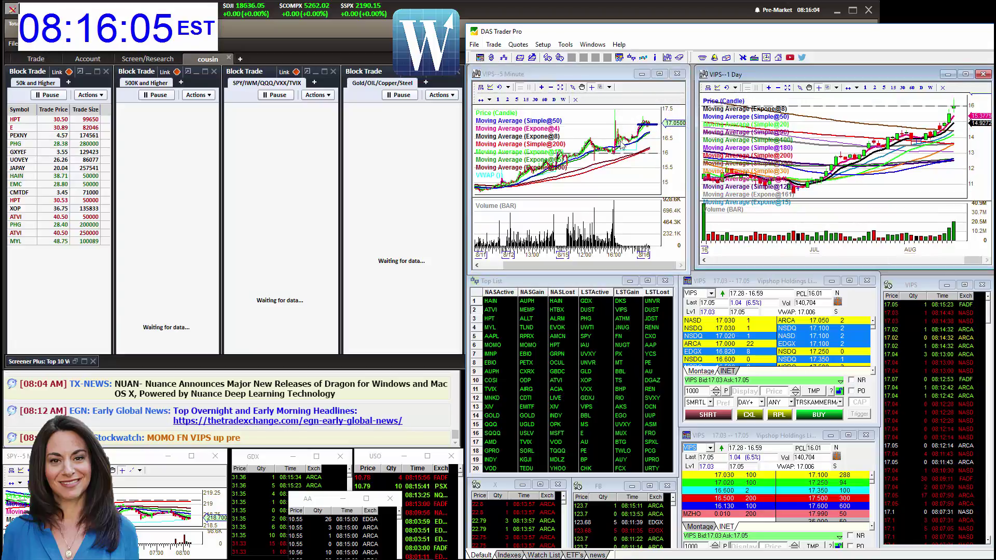
click(616, 130)
drag(616, 133, 620, 127)
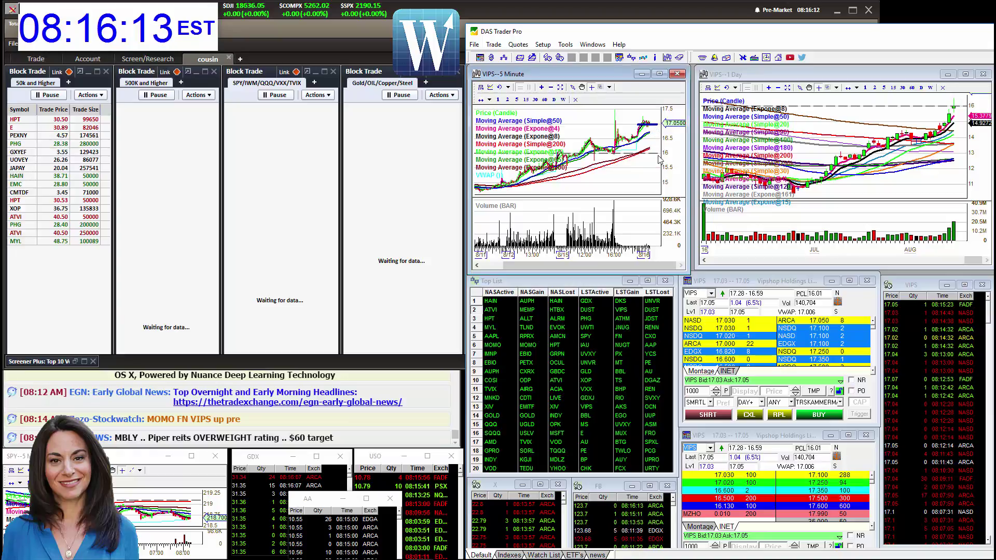
click(704, 294)
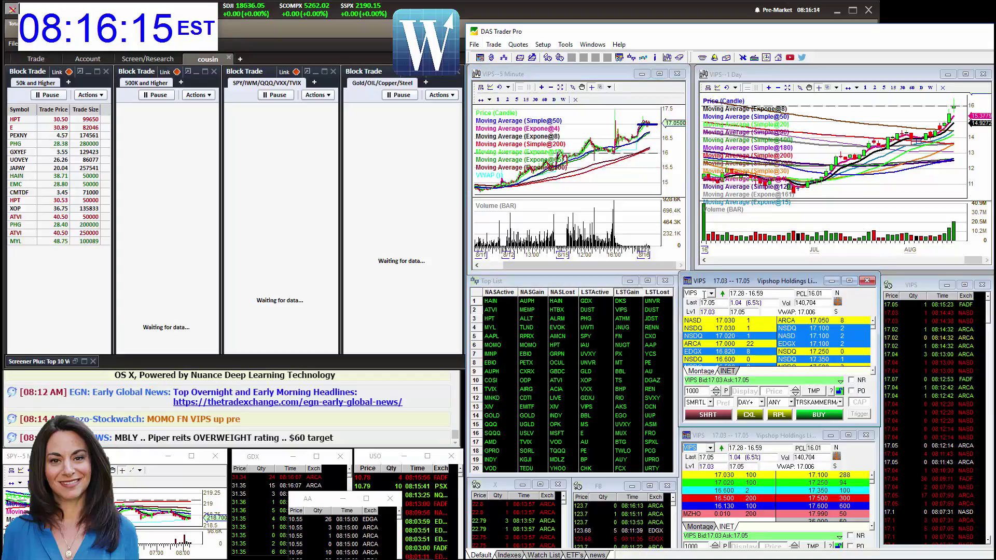
Load ATVI in the montage, then replace it with XLF across the linked windows.
text(ATVI)
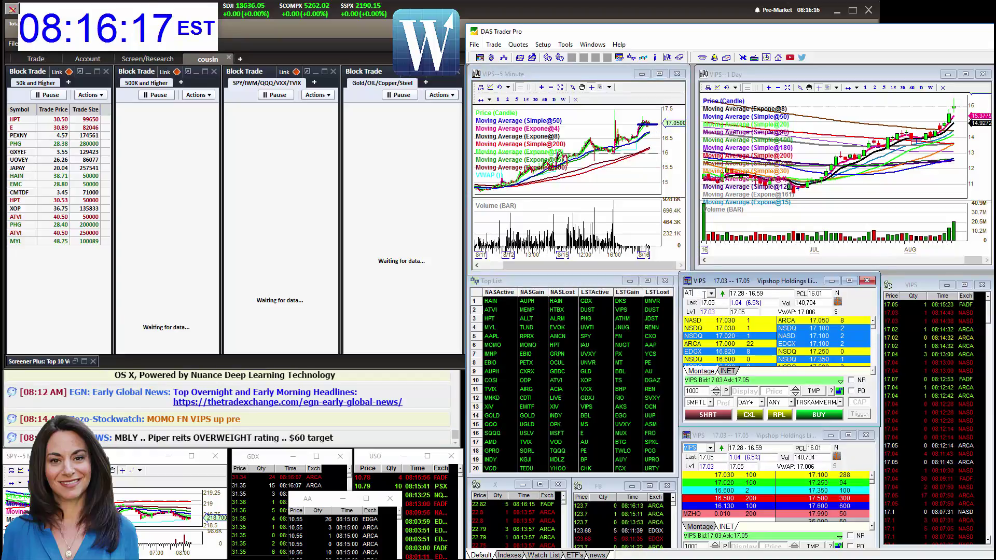
key(Return)
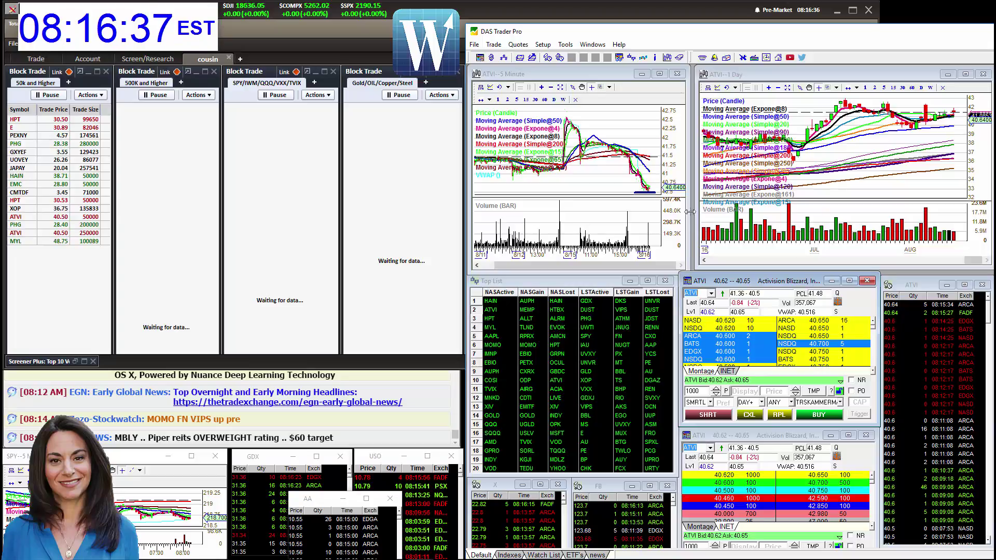
click(701, 293)
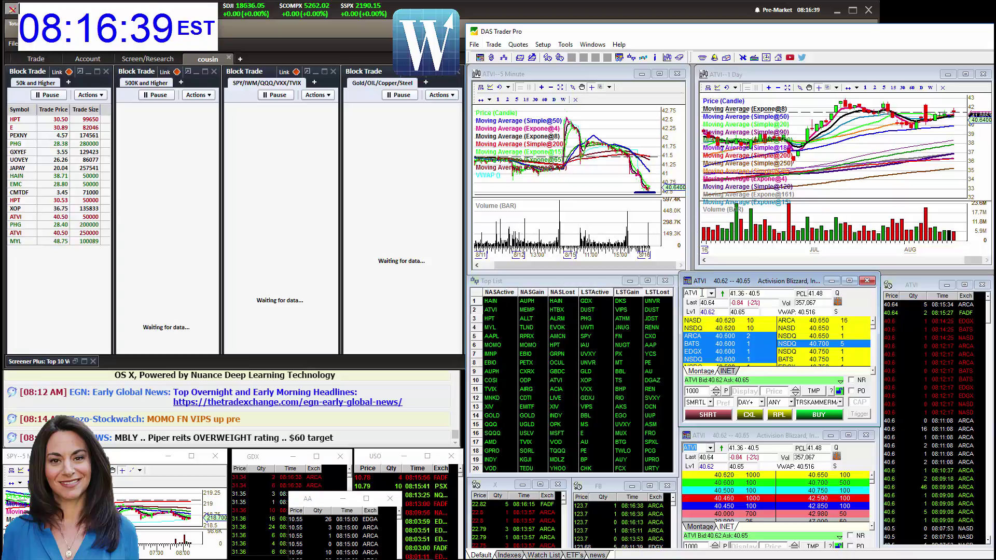
key(BackSpace)
key(BackSpace)
key(BackSpace)
key(BackSpace)
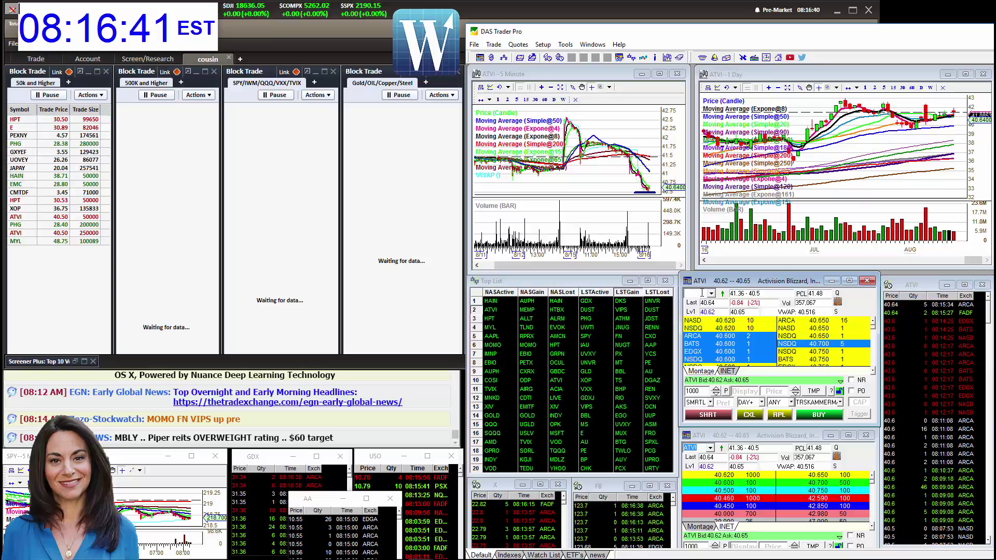
text(XLF)
key(Return)
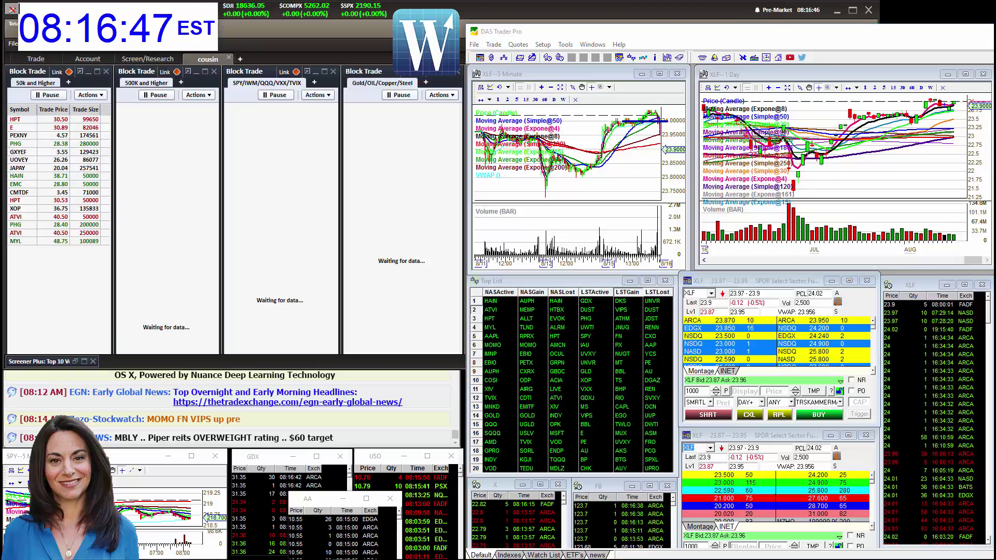
Bring LiveVol forward and circle the 13:36:43 and 14:05:13 XLF million-share trades.
key(alt+Tab)
drag(893, 53, 746, 46)
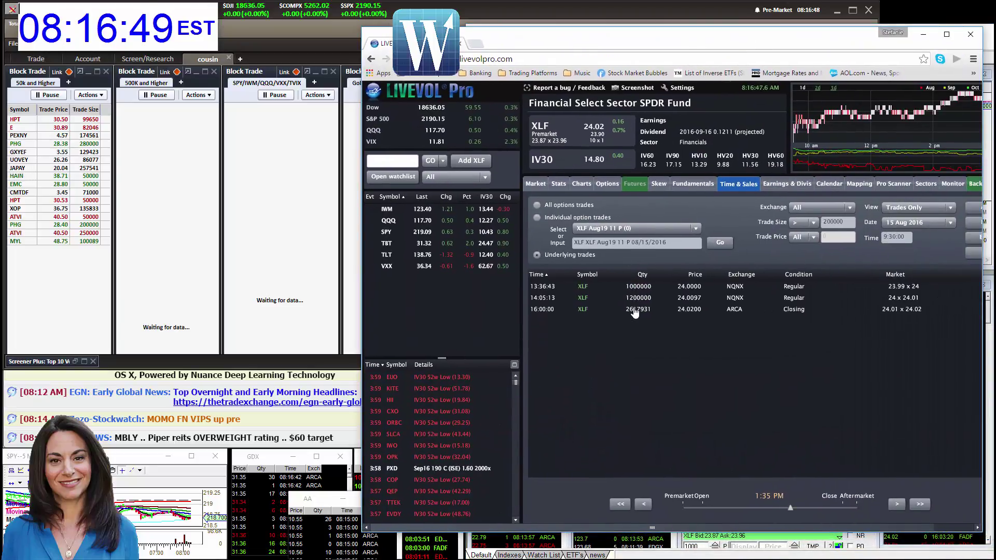
mouse_move(550, 280)
mouse_down()
mouse_move(672, 306)
mouse_move(716, 281)
mouse_move(695, 308)
mouse_move(698, 300)
mouse_up()
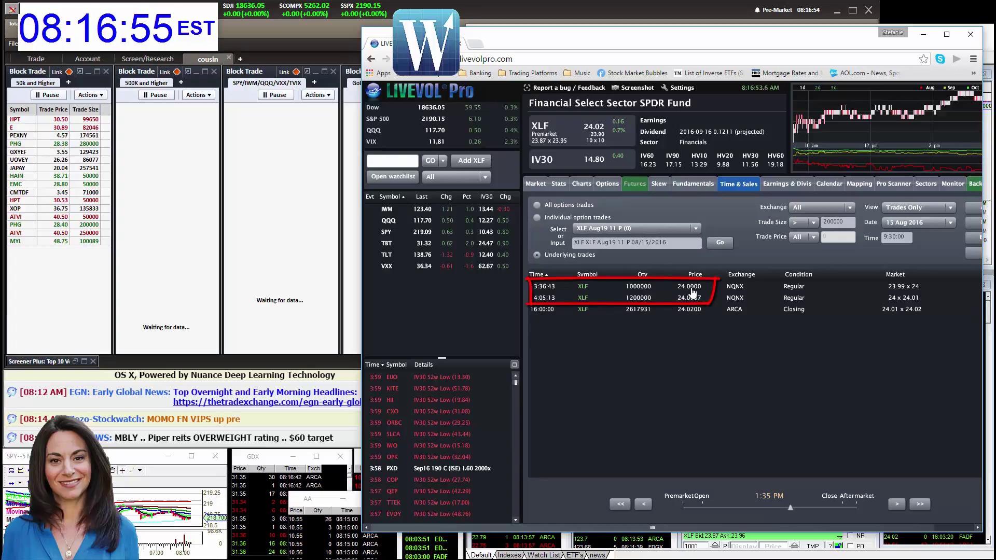
key(Escape)
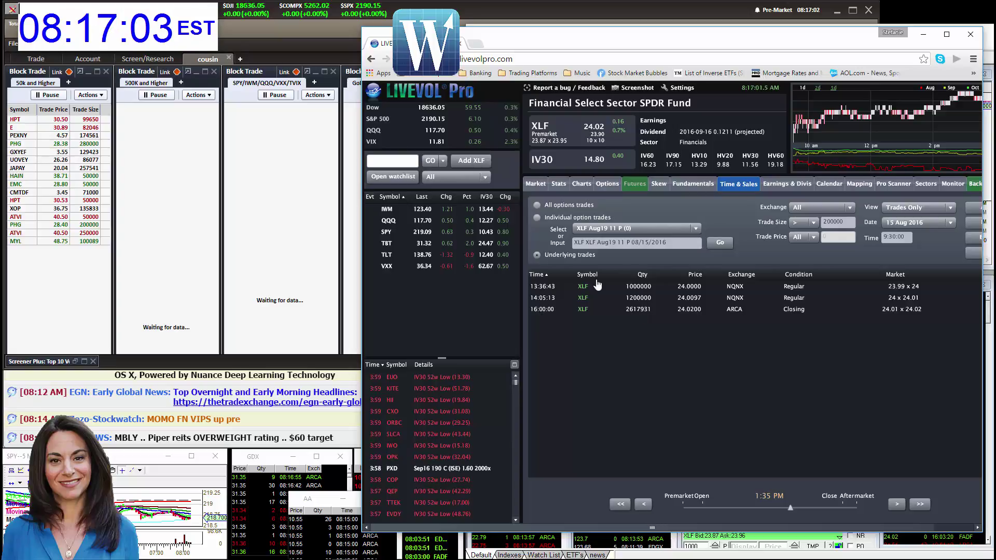
Switch LiveVol's time-and-sales to Bank of America, then hide the LiveVol window.
text(ac)
key(Return)
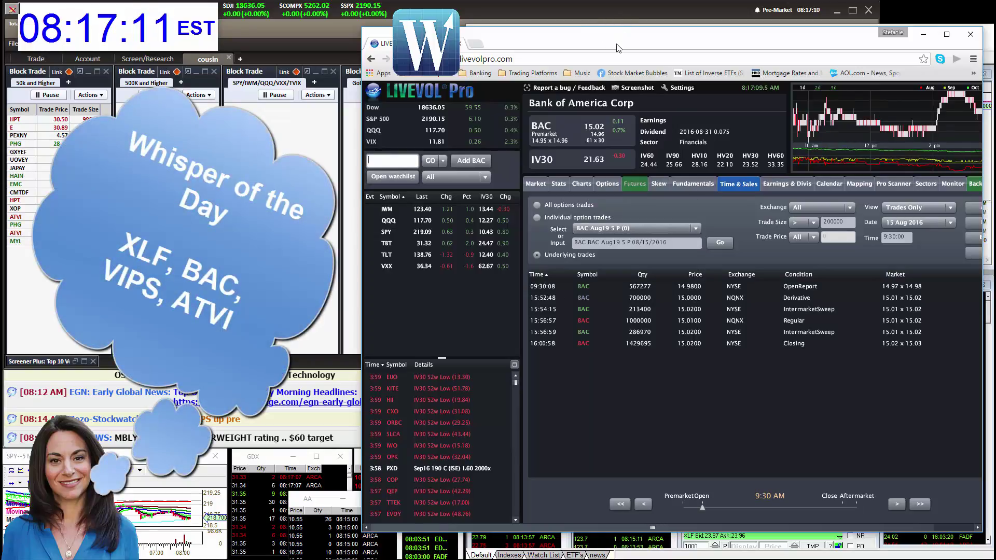
key(ctrl+w)
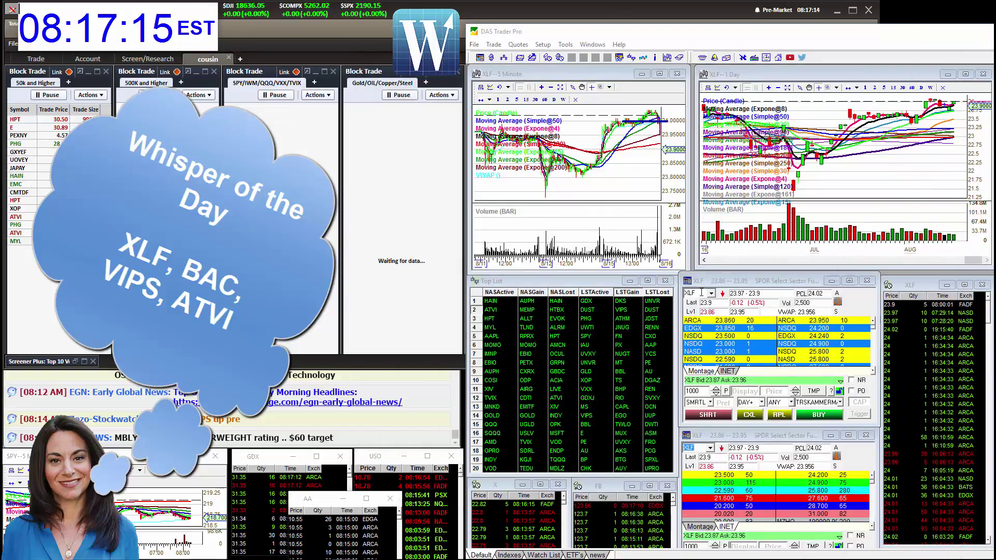
Enter BAC in the upper montage's symbol box, replacing XLF in all linked windows.
click(699, 293)
text(BAC)
key(Return)
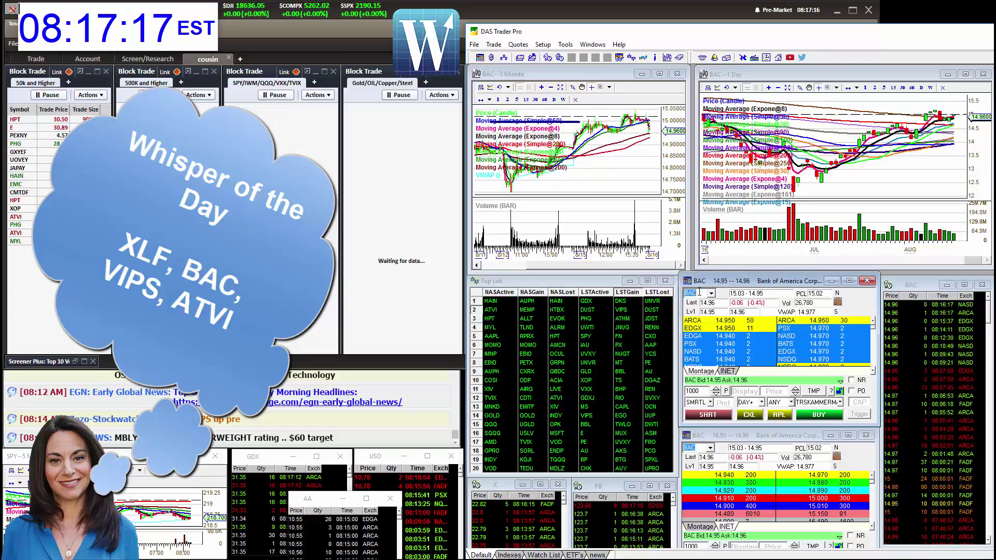